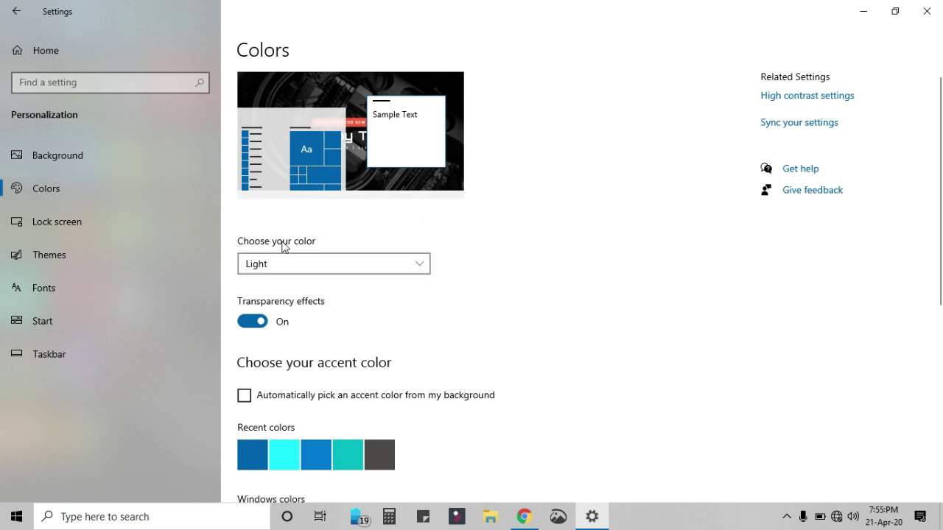
Set the Windows color mode to Dark and check its look in a File Explorer window.
click(421, 262)
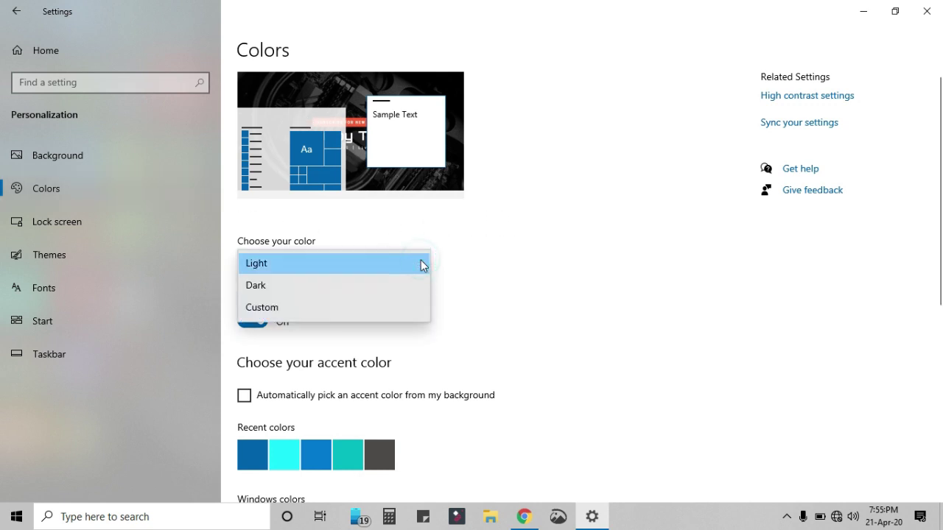
click(294, 285)
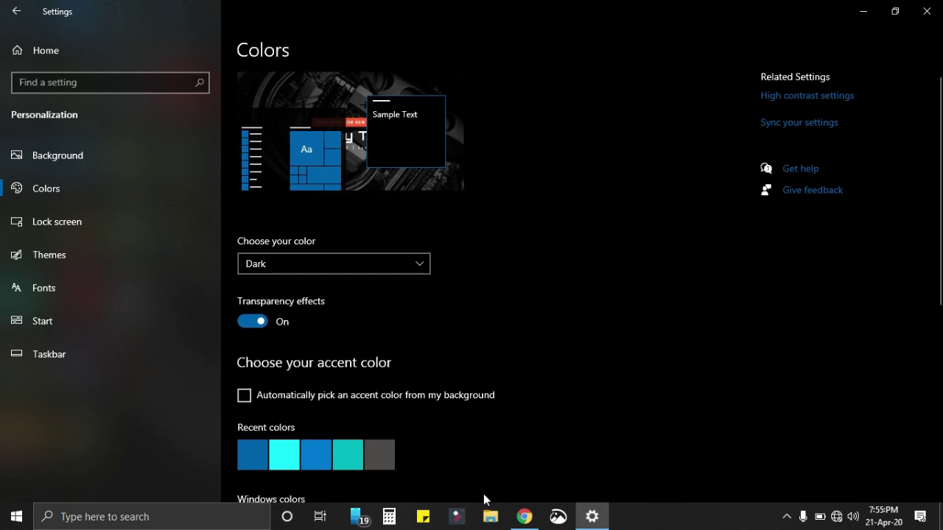
key(super+e)
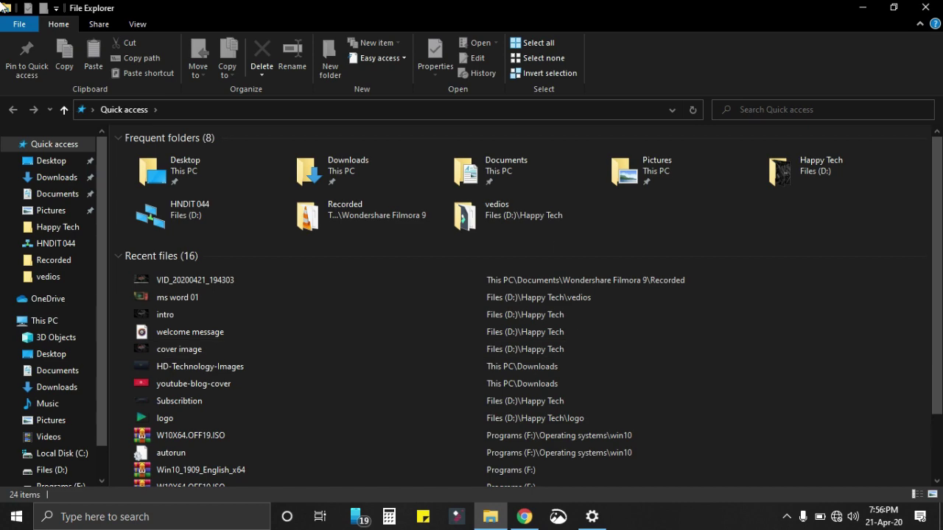
click(931, 7)
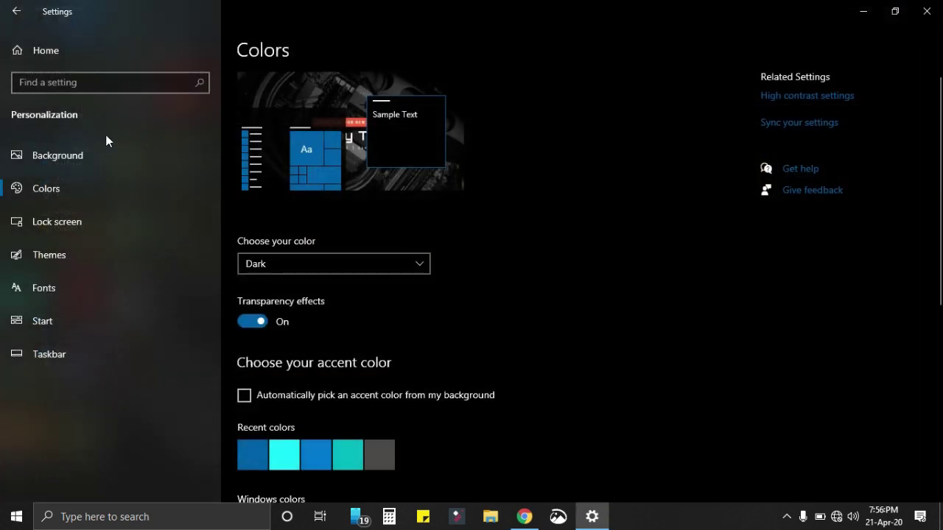
Switch the Windows color mode to Light and return to the main Windows Settings overview.
click(385, 262)
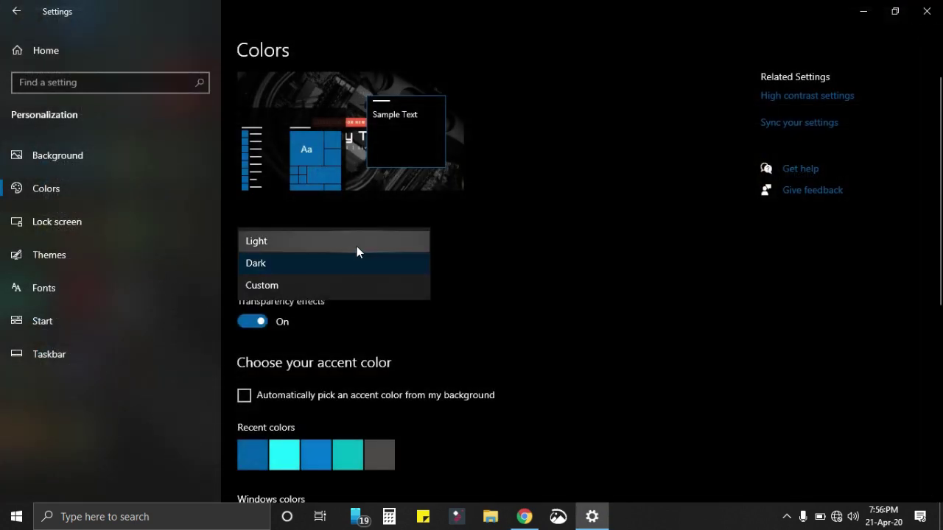
click(356, 245)
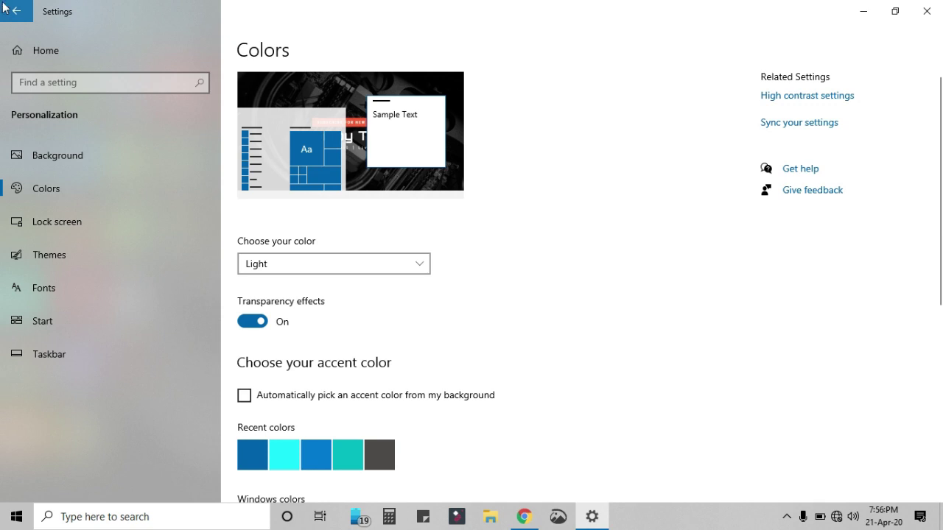
click(15, 11)
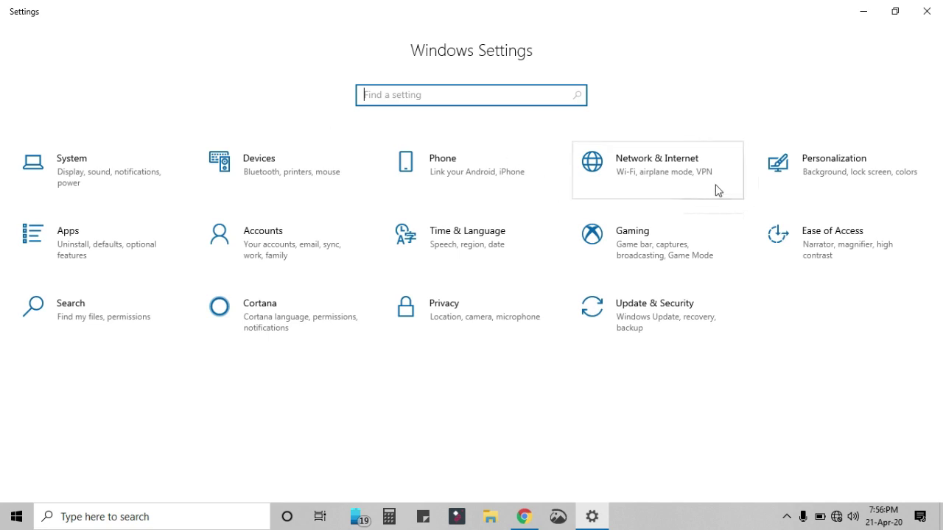
Turn on high contrast in the Ease of Access settings.
click(849, 250)
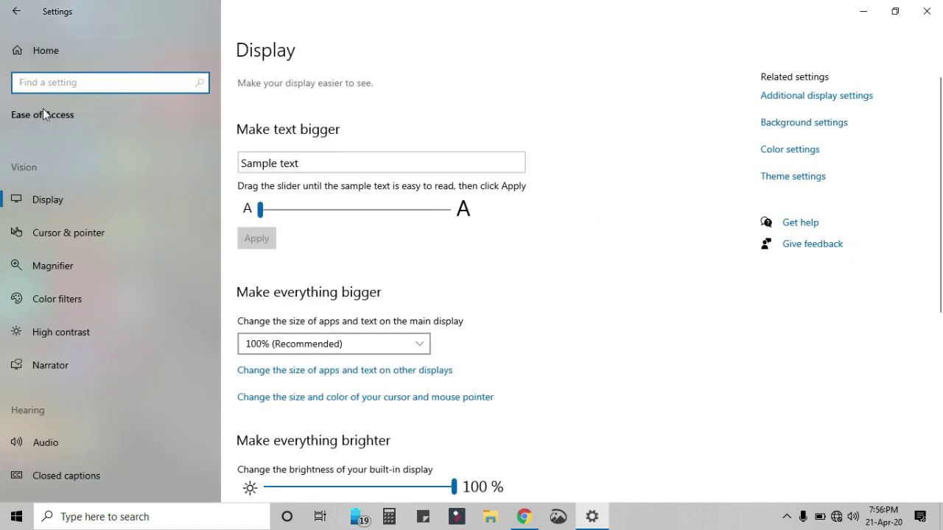
click(117, 336)
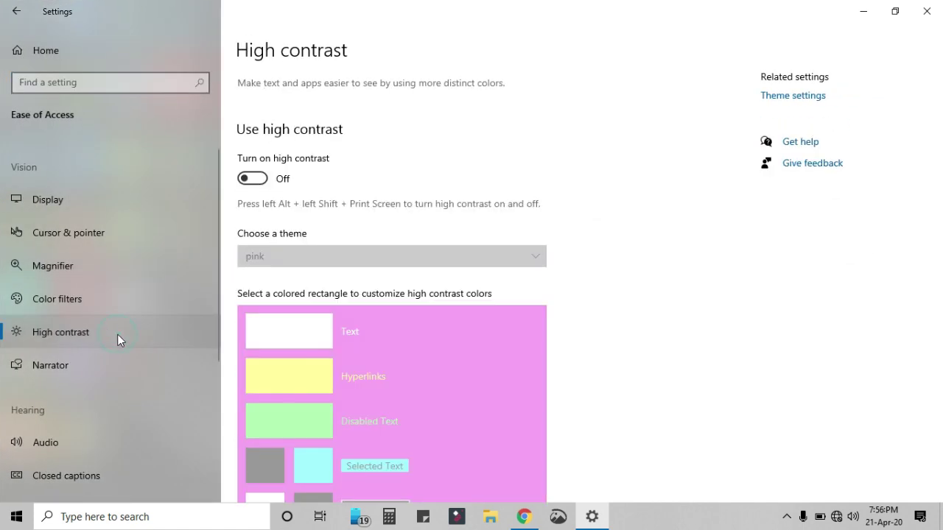
click(259, 182)
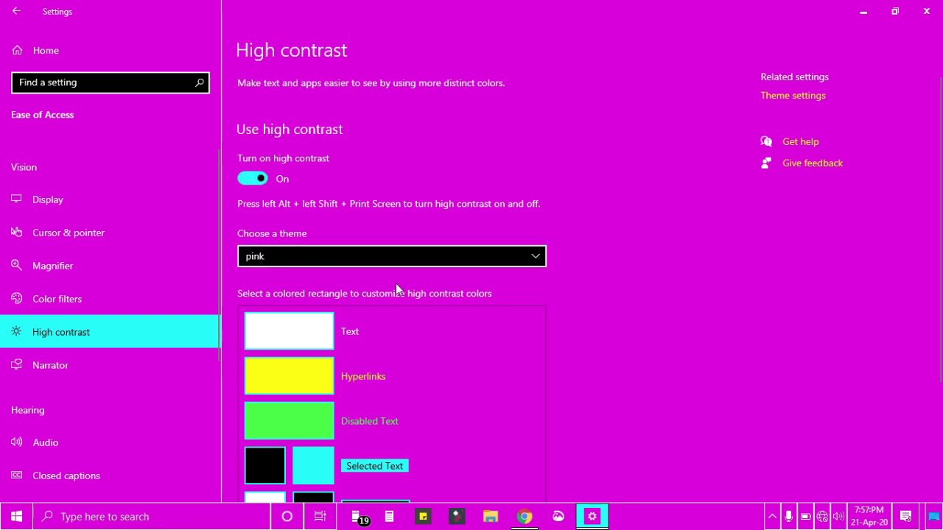
Apply the High Contrast Black theme, look over its customizable colors, and turn high contrast off.
click(540, 255)
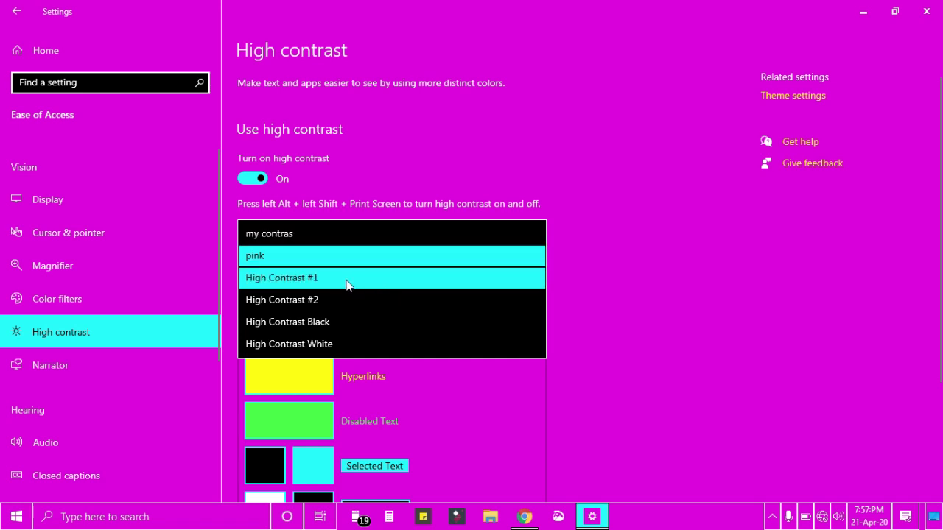
click(361, 329)
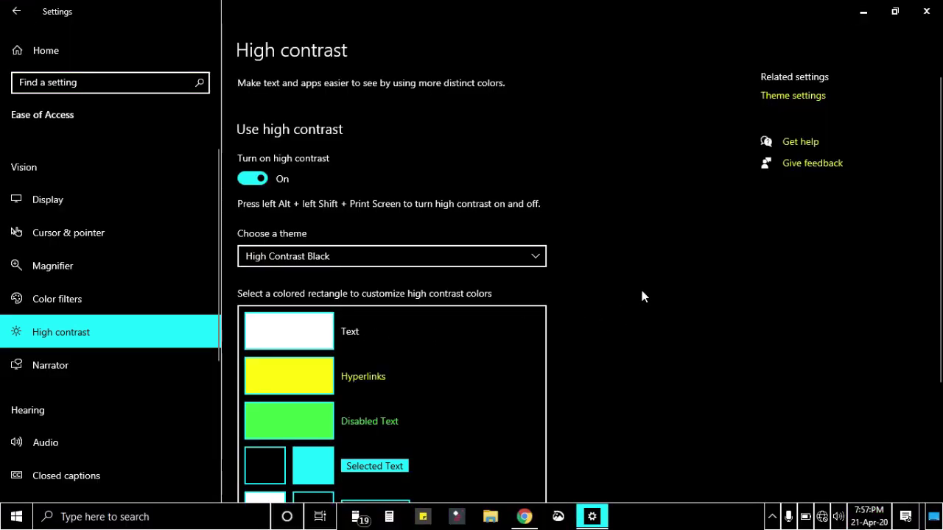
scroll(695, 308, down, 5)
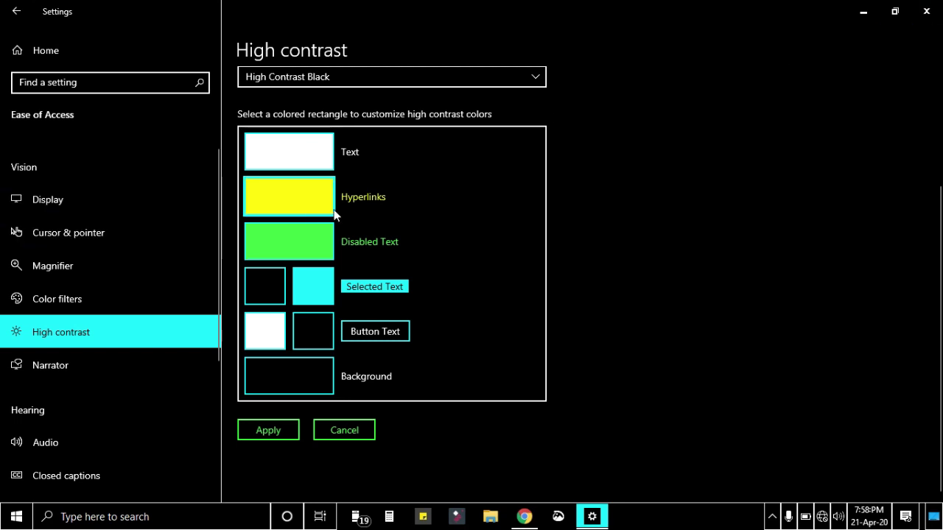
scroll(340, 207, up, 3)
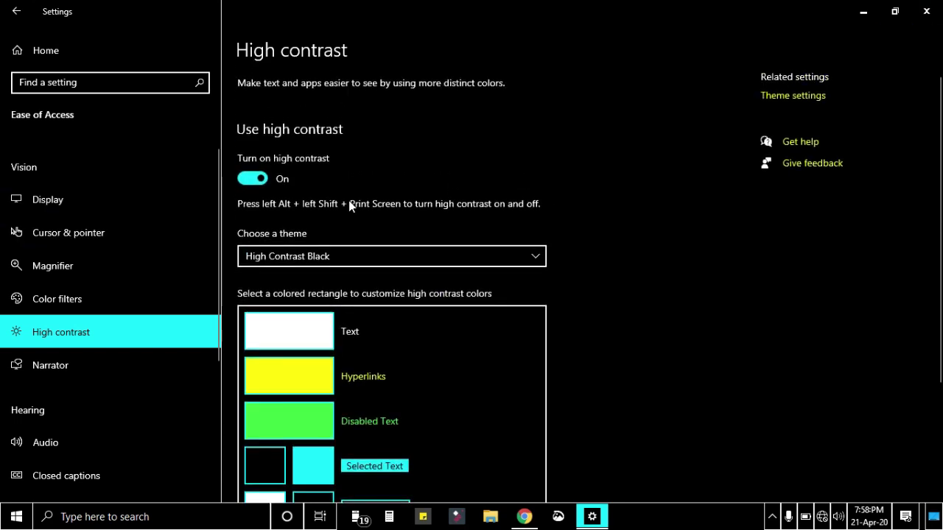
click(251, 181)
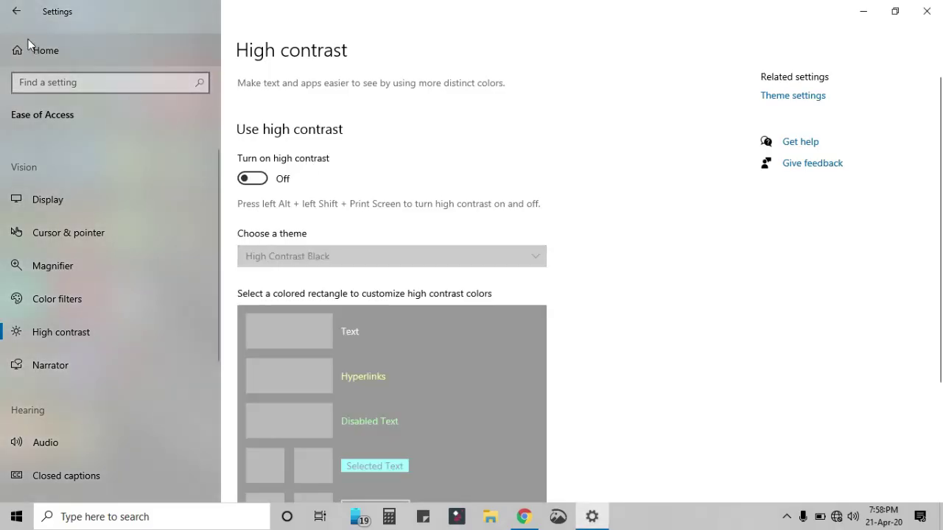
Set the color mode to Dark in the Personalization color settings and close Settings.
click(20, 9)
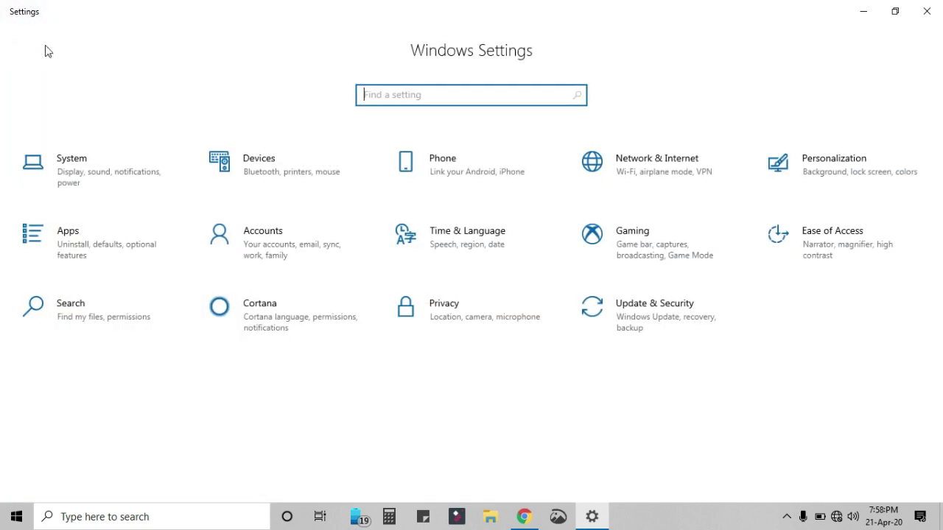
click(847, 164)
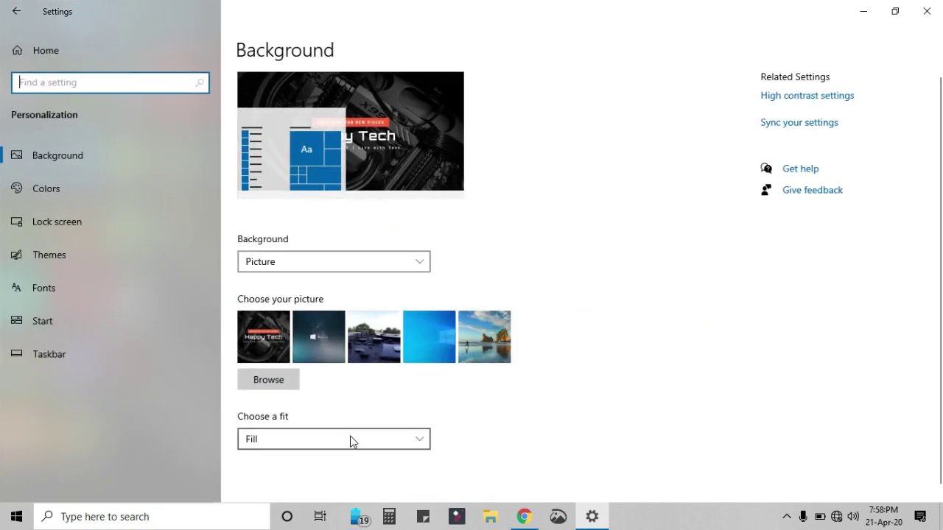
click(44, 193)
click(382, 263)
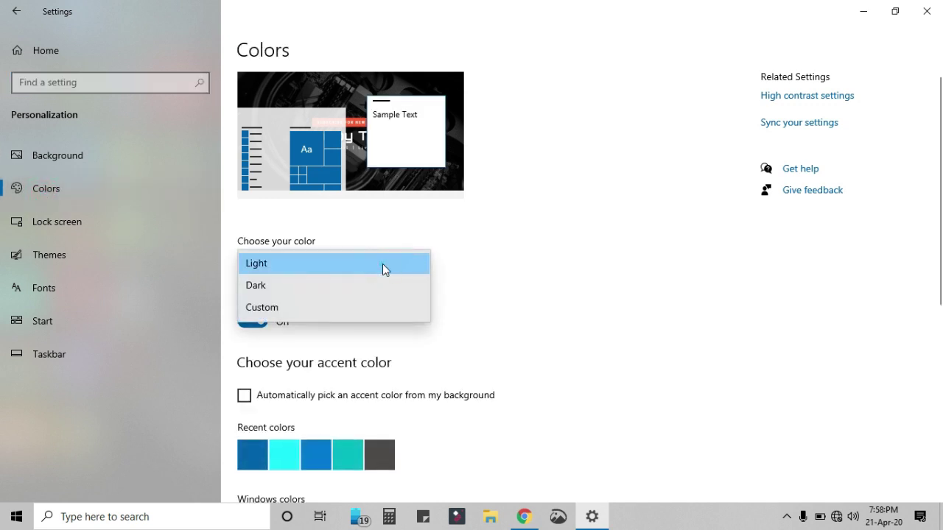
click(313, 294)
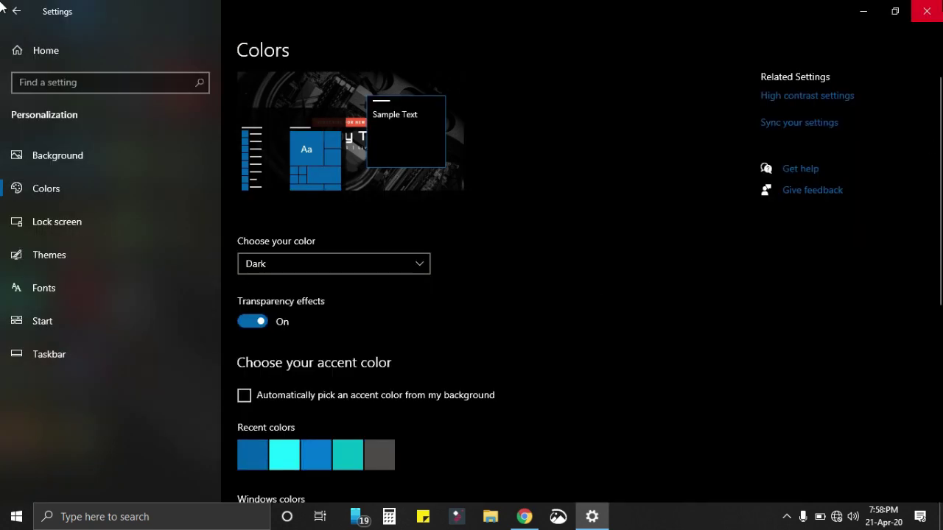
click(939, 6)
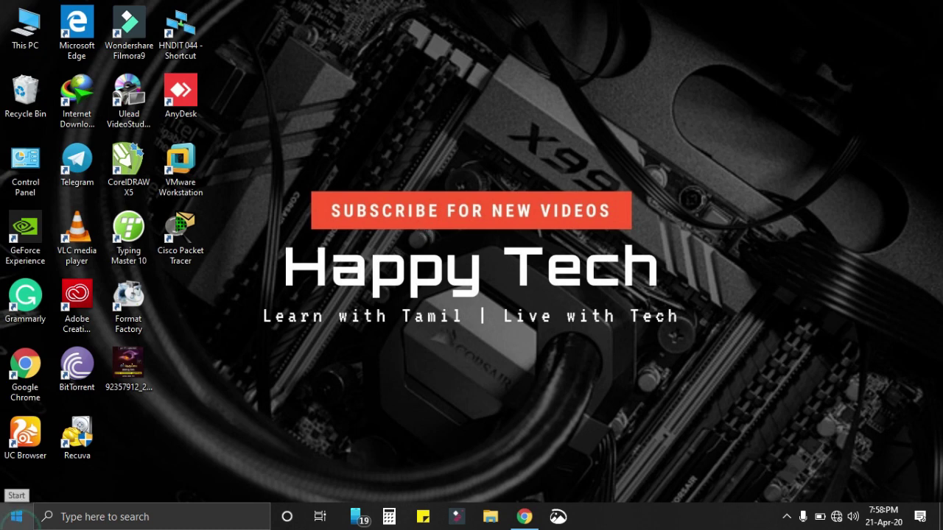
Launch Word, view its General options, and dismiss them to work in a blank document.
click(17, 518)
click(284, 144)
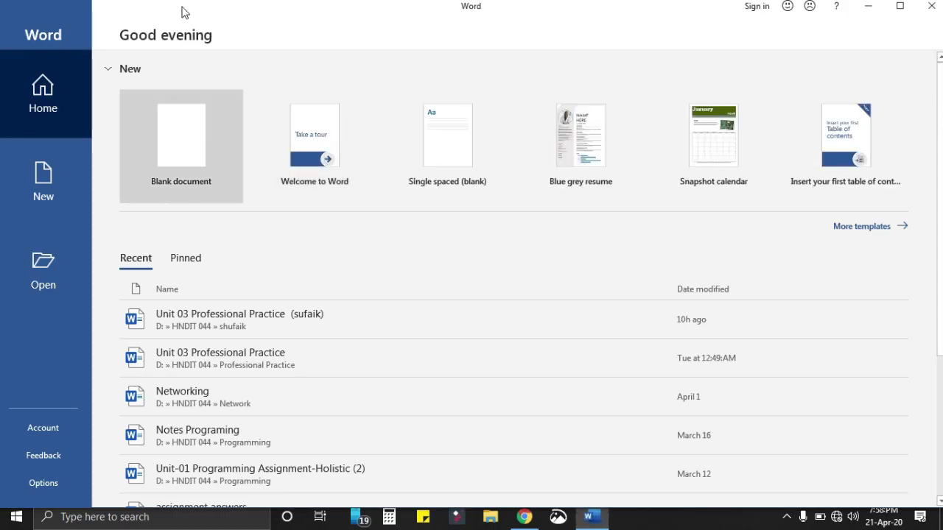
click(31, 492)
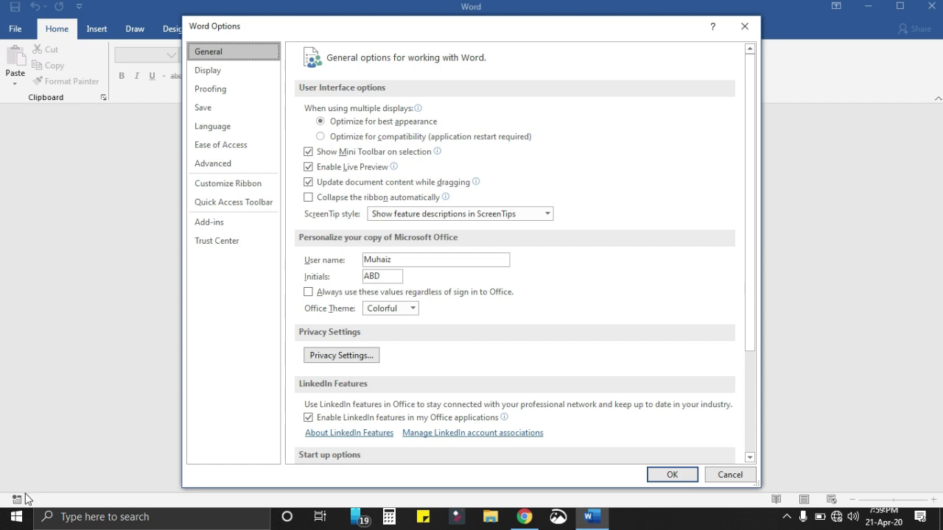
click(744, 26)
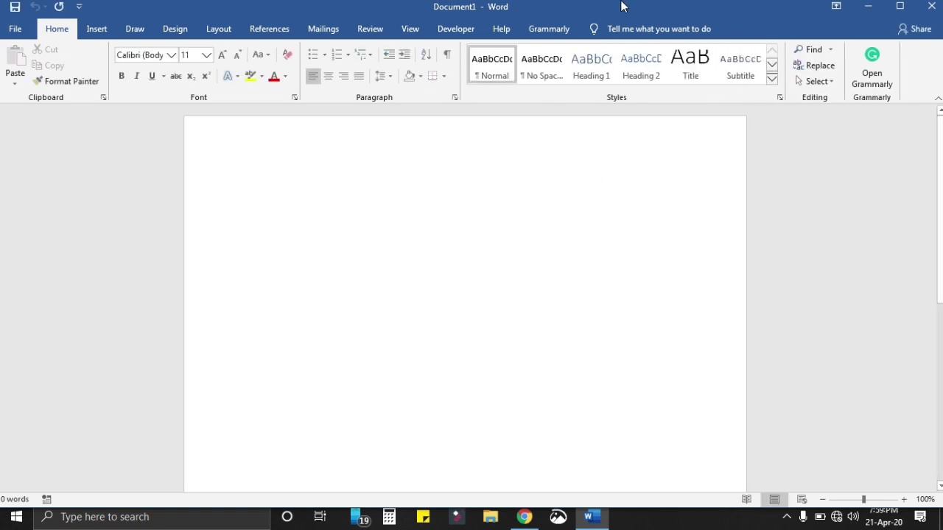
Set the Office theme to Black in the Word options and apply it.
click(30, 27)
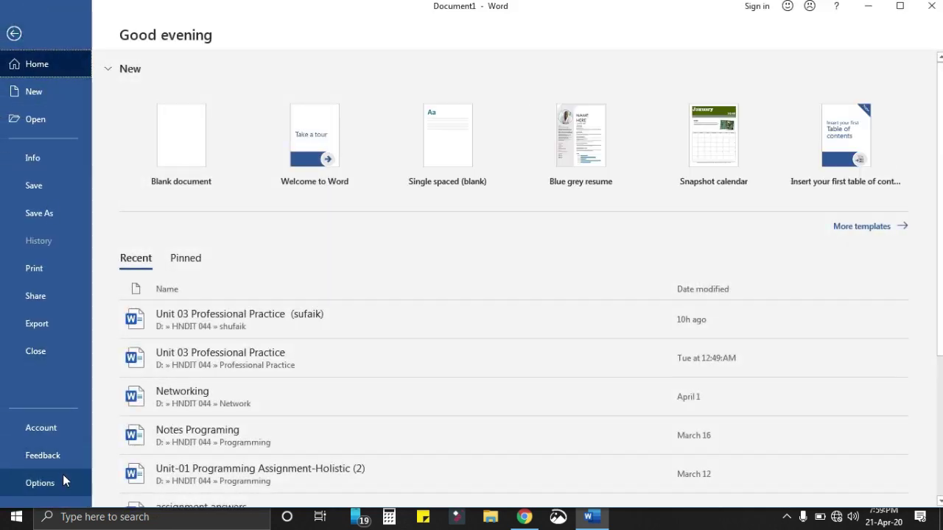
click(61, 481)
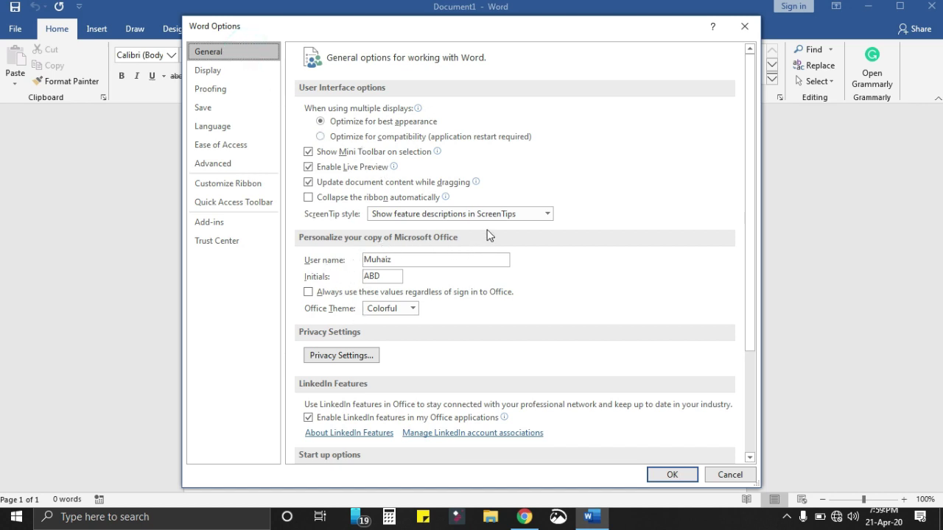
click(413, 310)
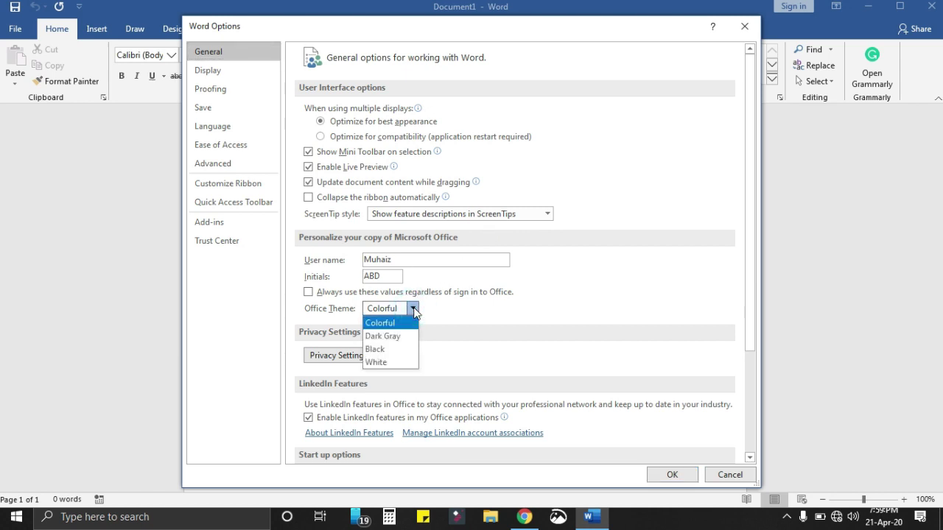
click(399, 350)
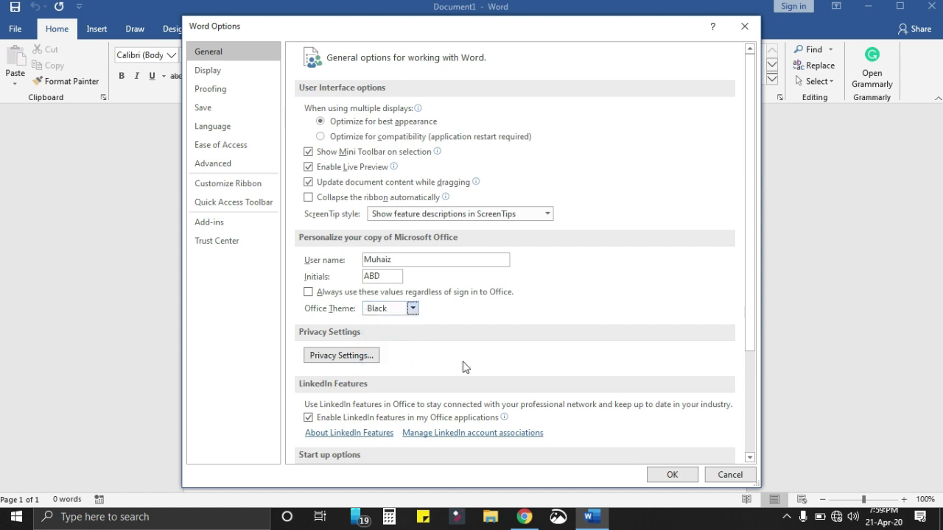
click(663, 469)
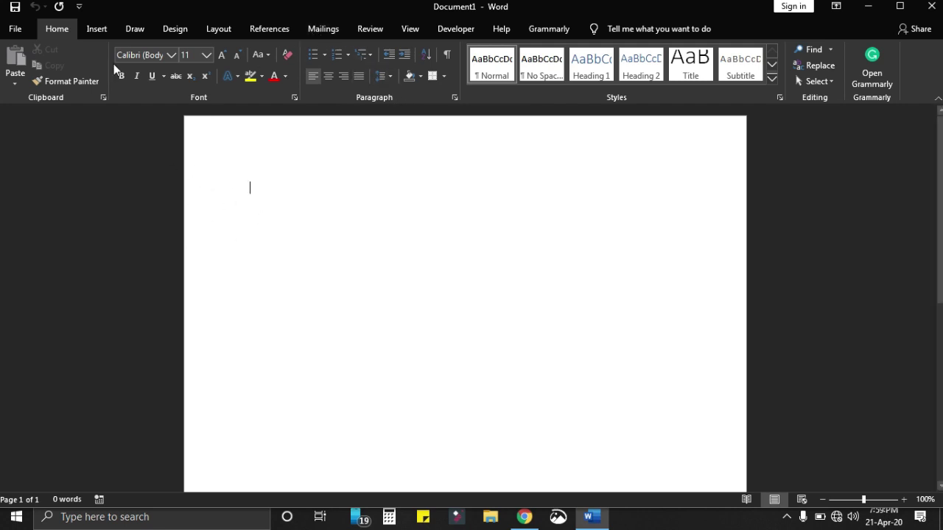
Set the Office theme to Colorful in the Word options, apply it, and close Word.
click(28, 29)
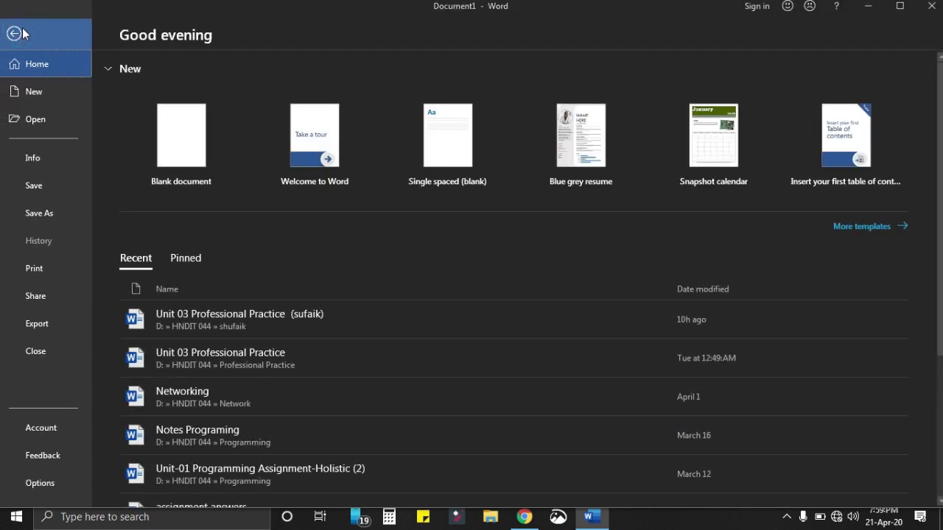
click(41, 483)
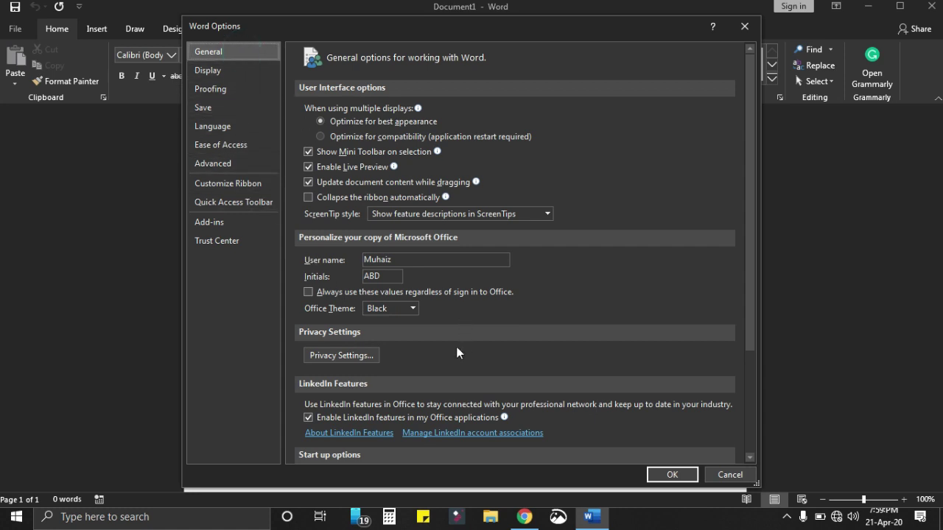
click(412, 308)
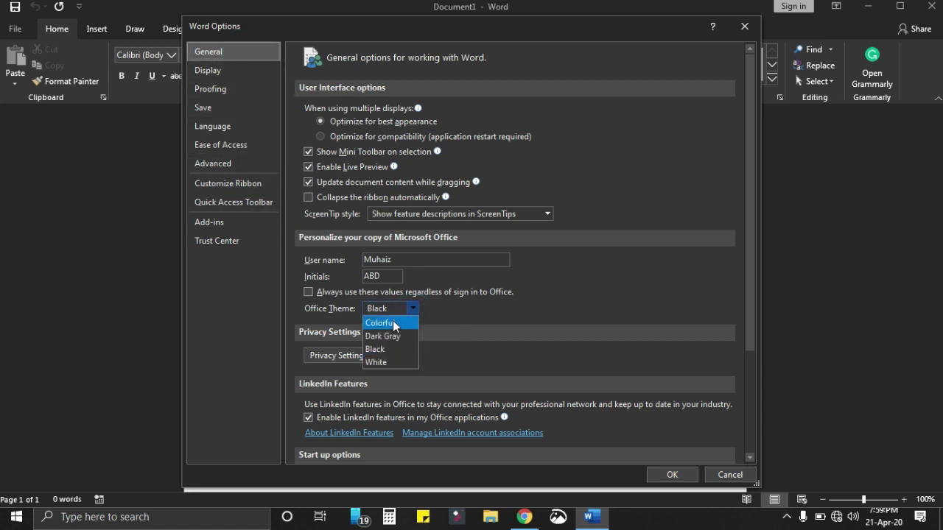
click(393, 326)
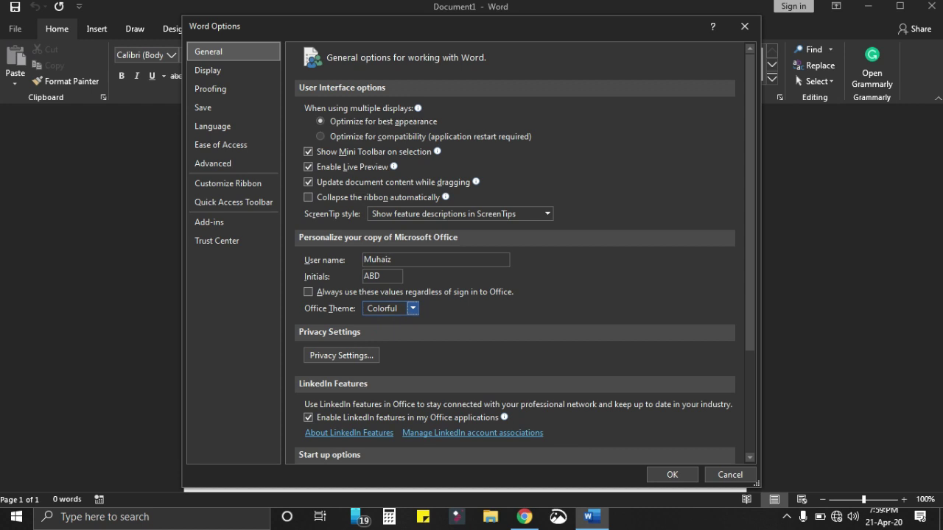
click(671, 474)
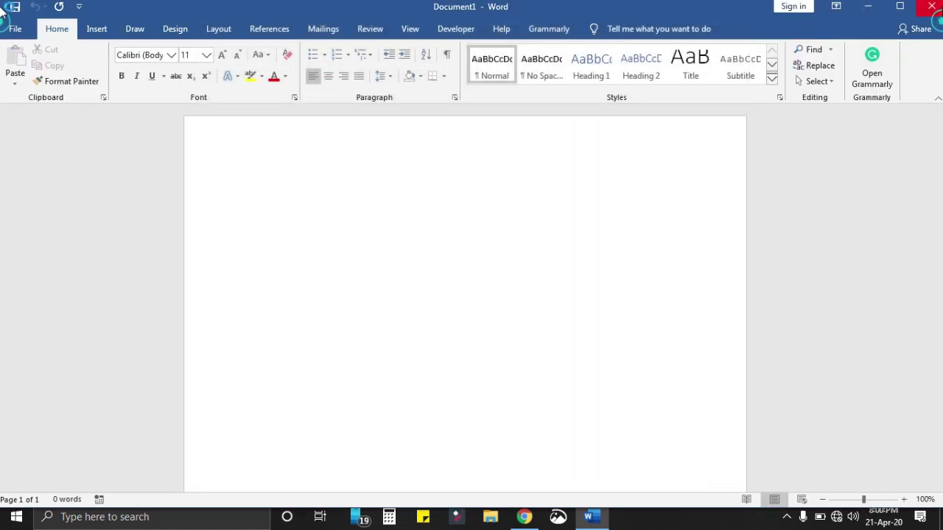
click(930, 6)
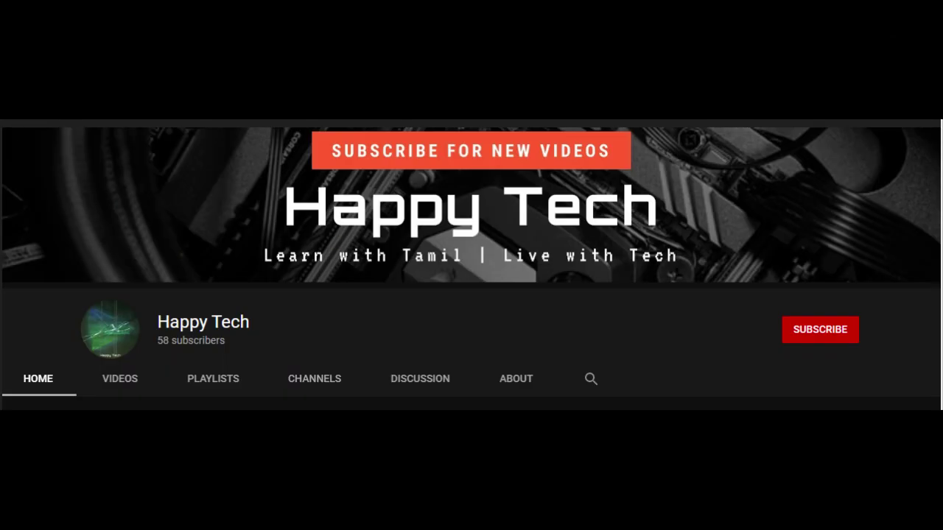